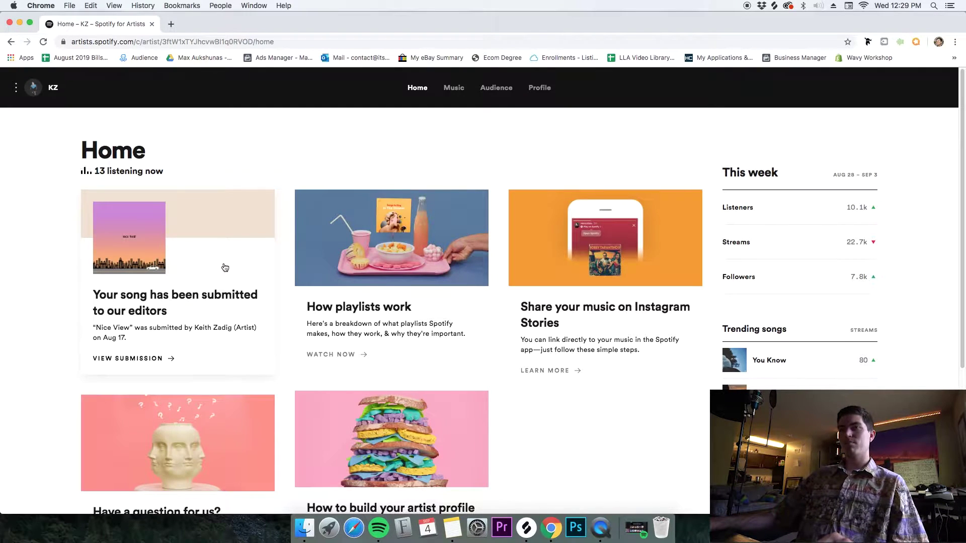
Open the editorial submission for the song "Nice View", review its responses and description, and close it
{"action": "left_click", "coordinate": [207, 258]}
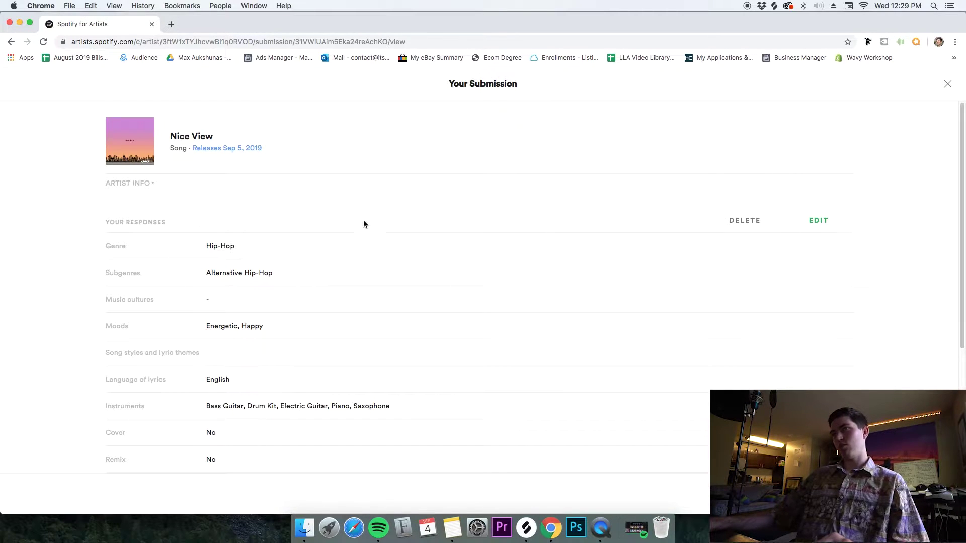
{"action": "scroll", "coordinate": [582, 285], "scroll_direction": "down", "scroll_amount": 5}
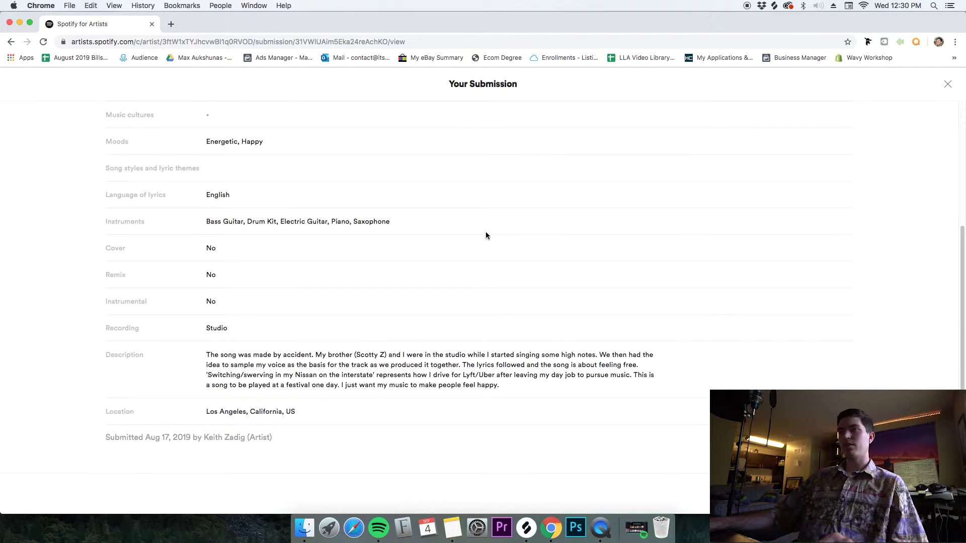
{"action": "scroll", "coordinate": [563, 280], "scroll_direction": "up", "scroll_amount": 5}
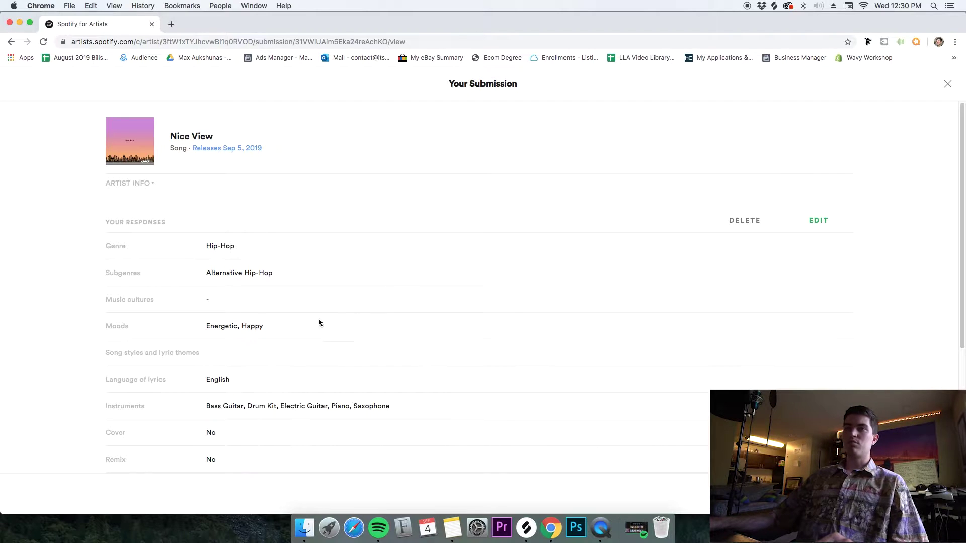
{"action": "scroll", "coordinate": [325, 307], "scroll_direction": "down", "scroll_amount": 5}
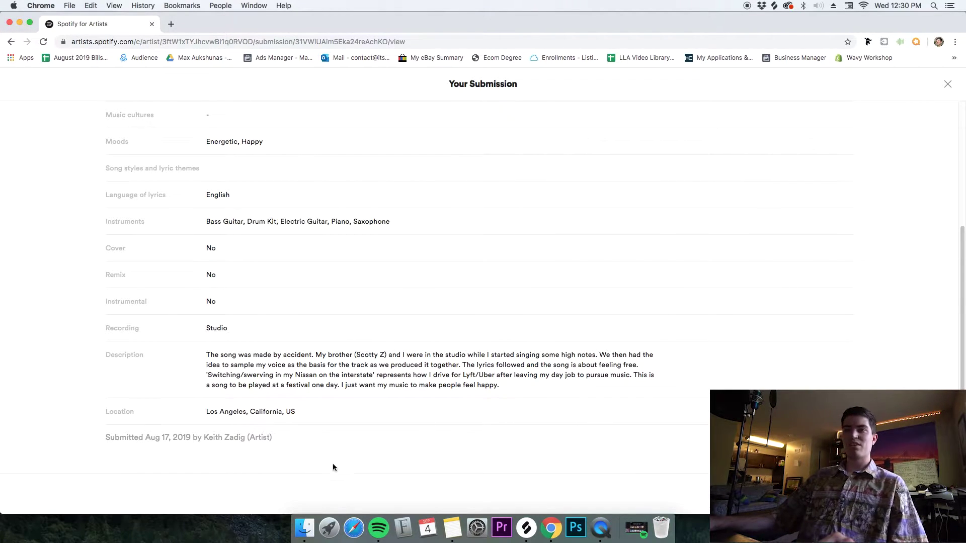
{"action": "scroll", "coordinate": [467, 335], "scroll_direction": "up", "scroll_amount": 5}
{"action": "key", "text": "Escape"}
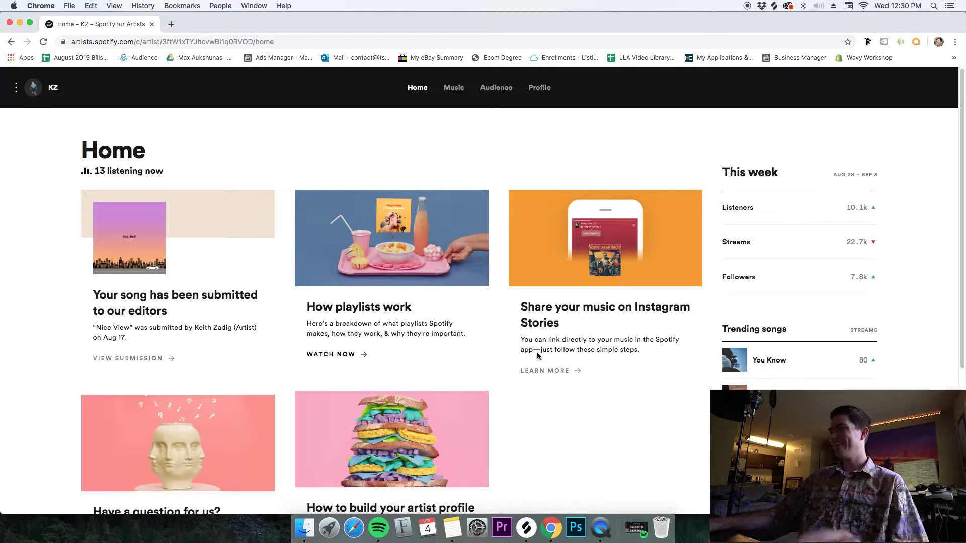
Open the audience streams statistics and show the streams graph for the last 28 days
{"action": "left_click", "coordinate": [783, 245]}
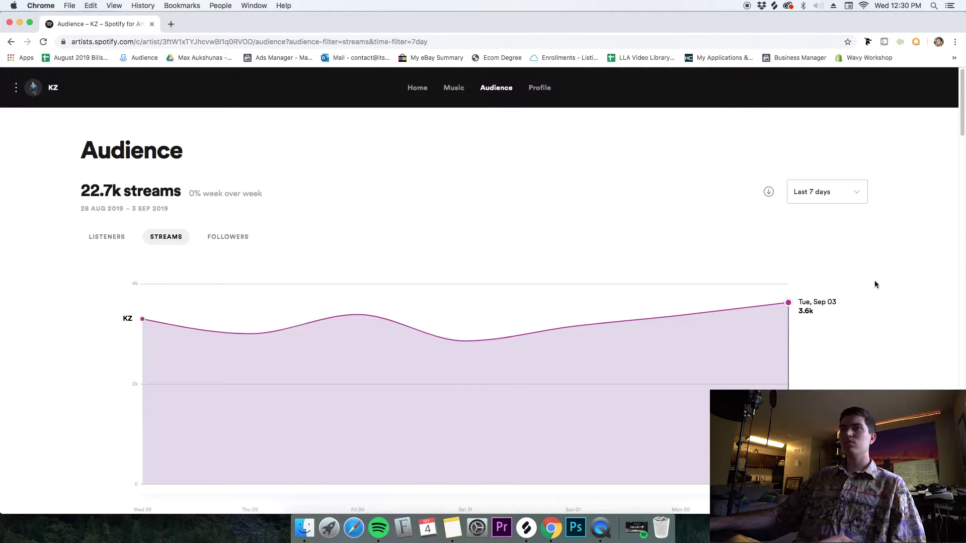
{"action": "left_click", "coordinate": [846, 195]}
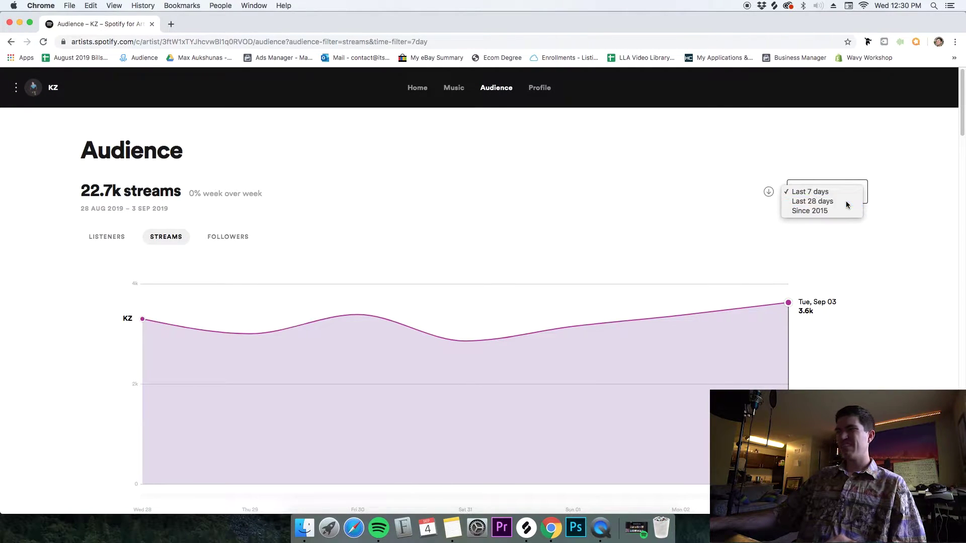
{"action": "left_click", "coordinate": [847, 201]}
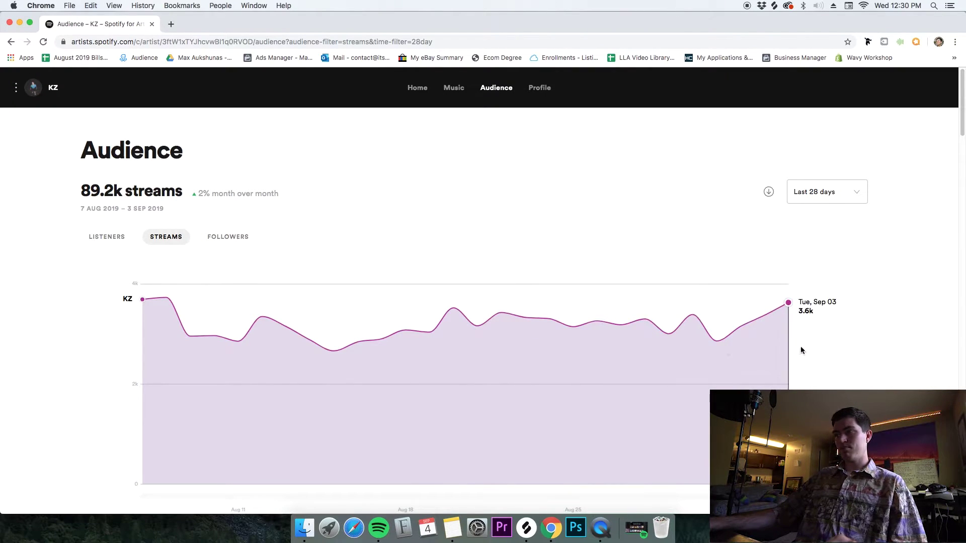
{"action": "scroll", "coordinate": [862, 339], "scroll_direction": "down", "scroll_amount": 3}
{"action": "scroll", "coordinate": [825, 335], "scroll_direction": "up", "scroll_amount": 3}
{"action": "scroll", "coordinate": [766, 335], "scroll_direction": "down", "scroll_amount": 1}
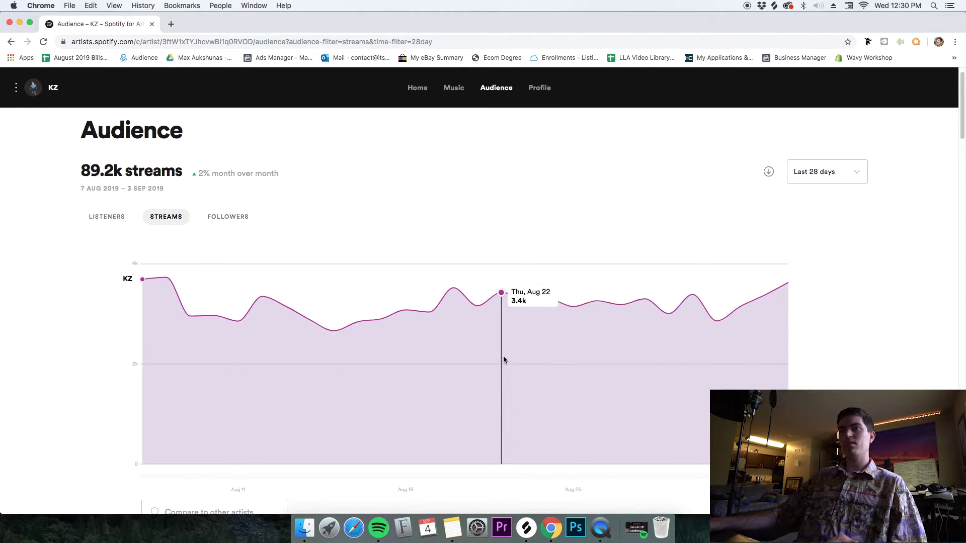
Examine the chart of where the streams come from, comparing listener, algorithmic and editorial playlist sources
{"action": "scroll", "coordinate": [503, 355], "scroll_direction": "down", "scroll_amount": 6}
{"action": "scroll", "coordinate": [490, 353], "scroll_direction": "down", "scroll_amount": 4}
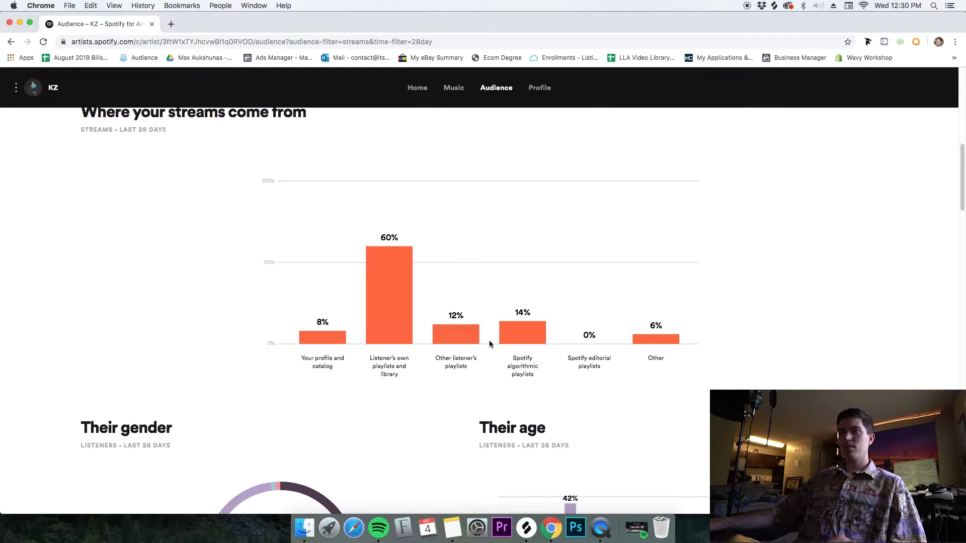
{"action": "scroll", "coordinate": [237, 232], "scroll_direction": "up", "scroll_amount": 1}
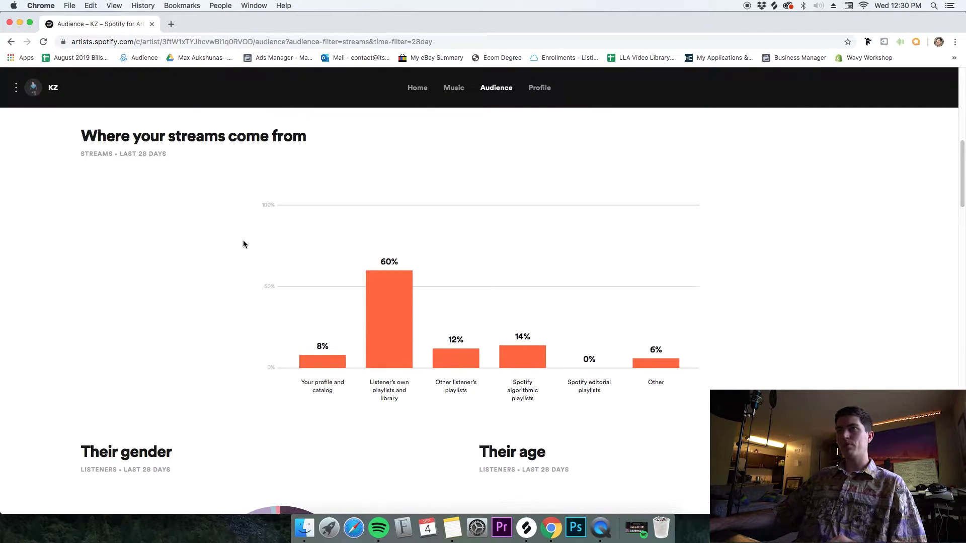
{"action": "mouse_move", "coordinate": [409, 346]}
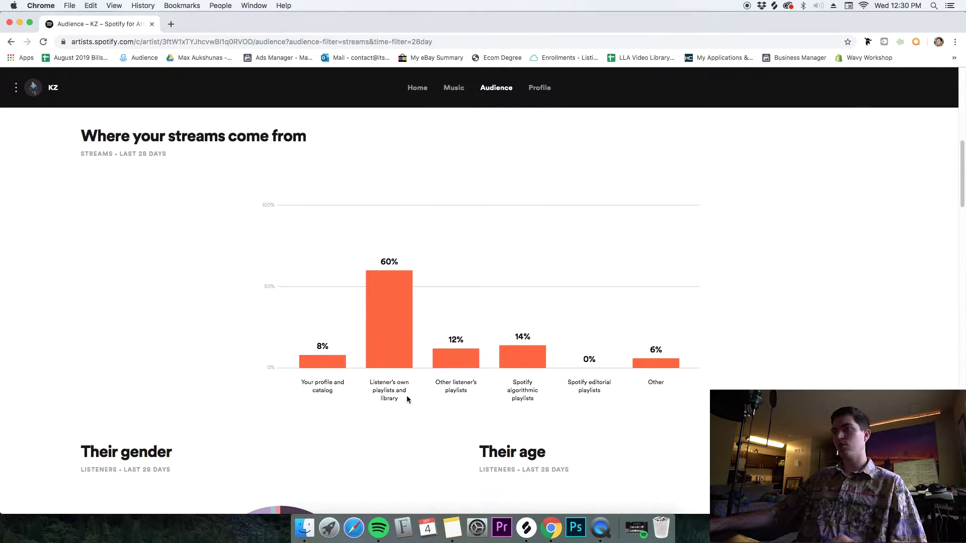
{"action": "mouse_move", "coordinate": [376, 331]}
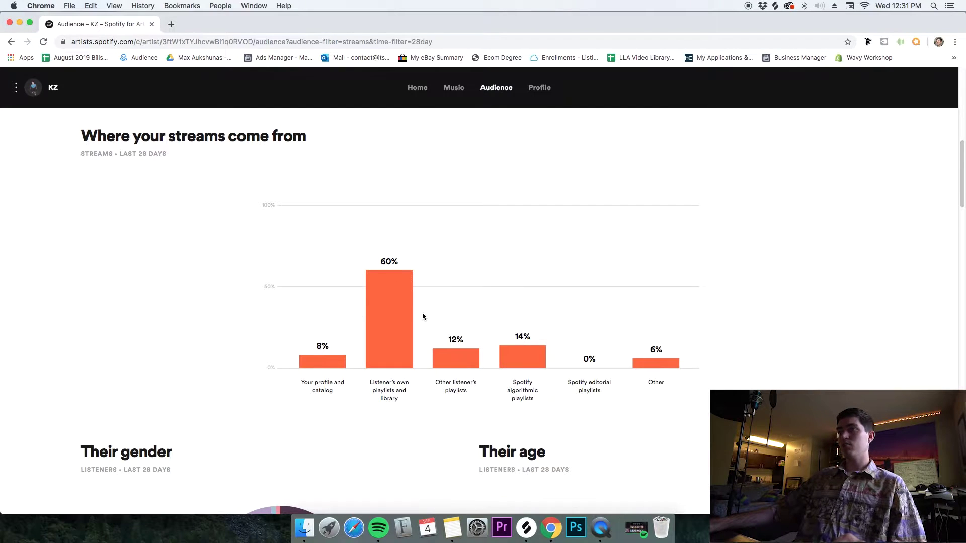
{"action": "scroll", "coordinate": [422, 313], "scroll_direction": "down", "scroll_amount": 3}
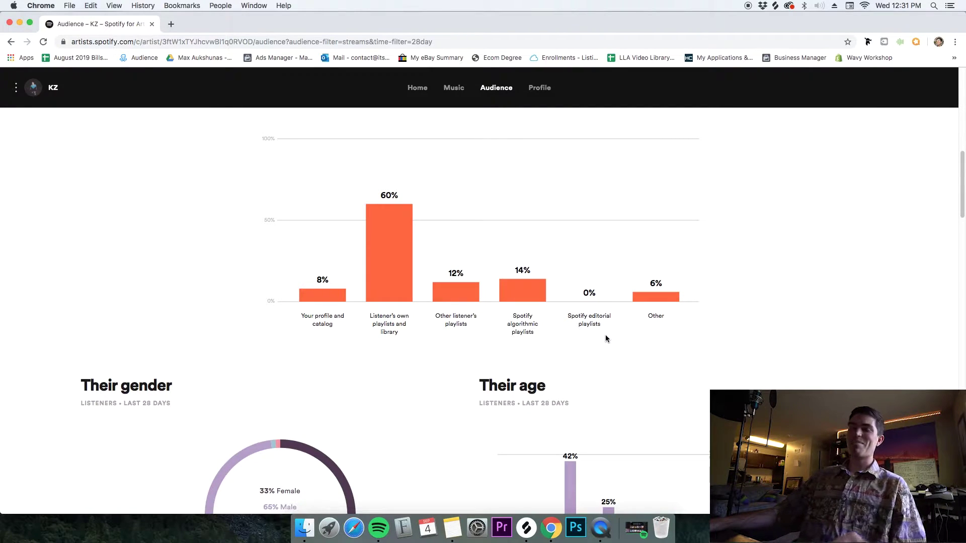
{"action": "scroll", "coordinate": [583, 333], "scroll_direction": "down", "scroll_amount": 1}
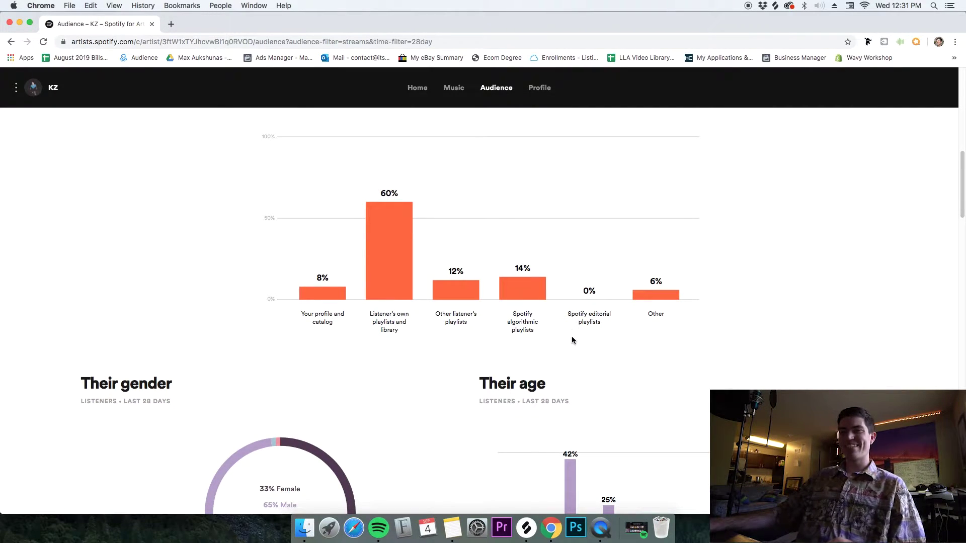
Examine the gender and age breakdowns of the listeners on the audience page
{"action": "scroll", "coordinate": [556, 338], "scroll_direction": "down", "scroll_amount": 3}
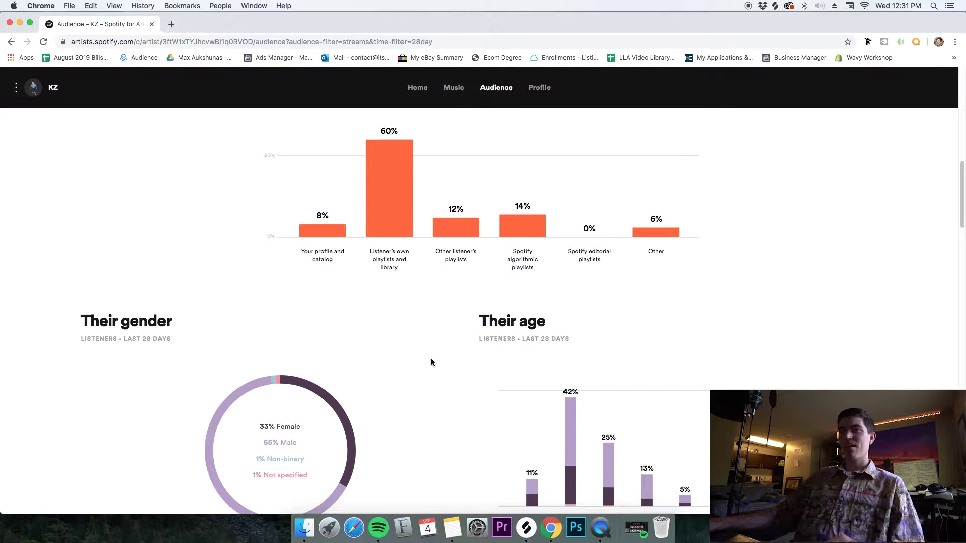
{"action": "scroll", "coordinate": [405, 363], "scroll_direction": "down", "scroll_amount": 3}
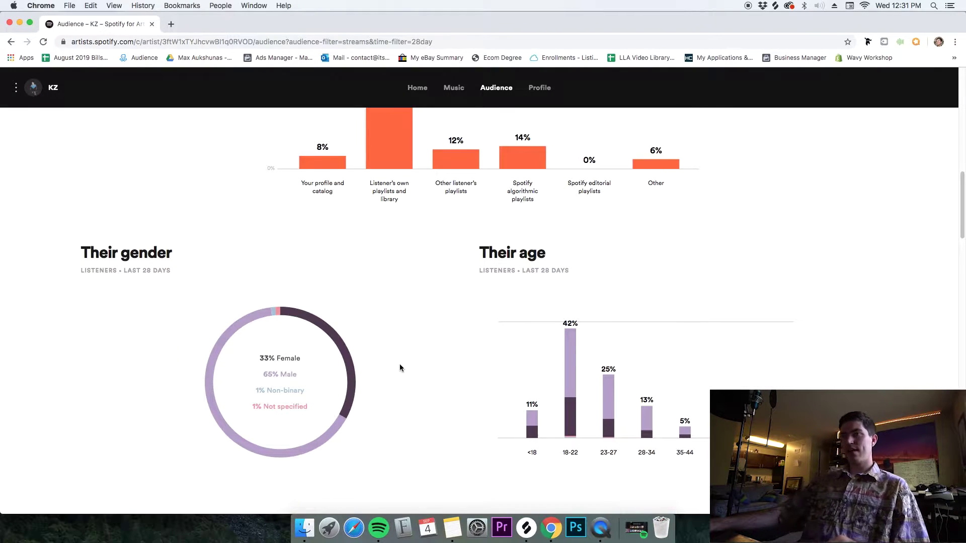
{"action": "scroll", "coordinate": [412, 347], "scroll_direction": "down", "scroll_amount": 2}
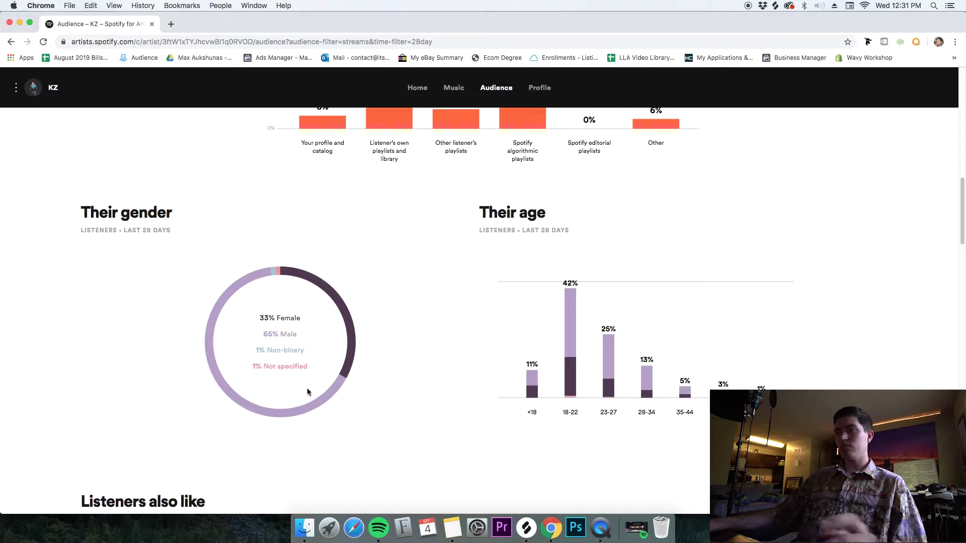
{"action": "mouse_move", "coordinate": [575, 354]}
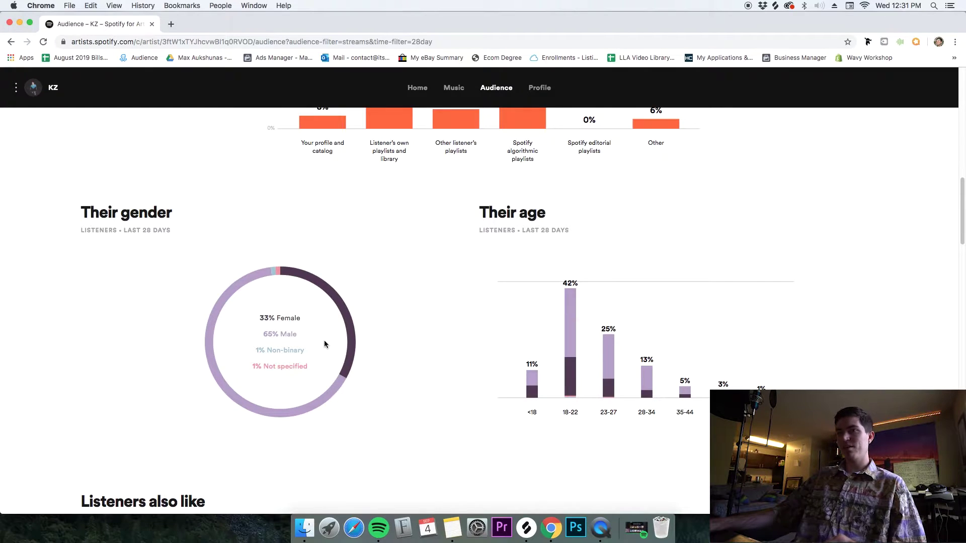
{"action": "scroll", "coordinate": [332, 322], "scroll_direction": "down", "scroll_amount": 3}
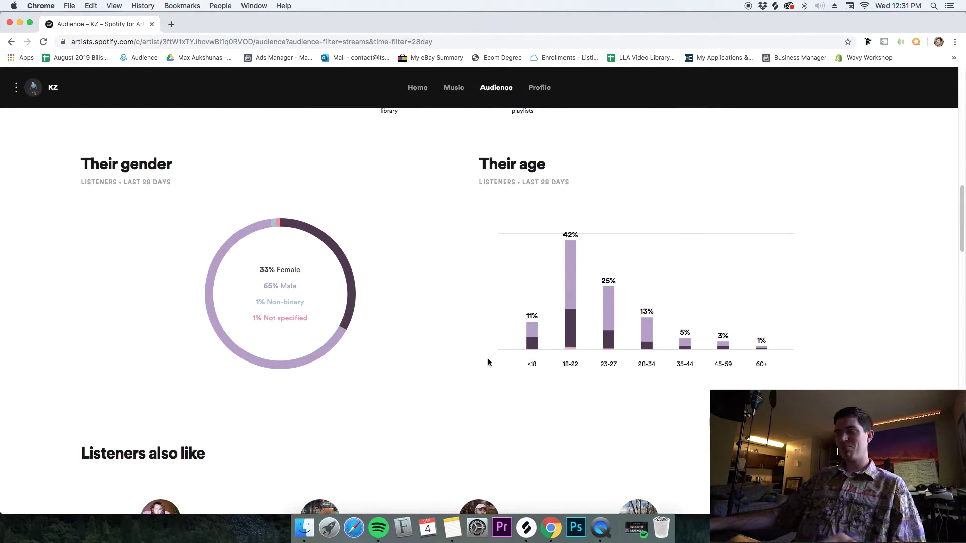
Look over the similar artists listeners also like and the top countries list and map
{"action": "scroll", "coordinate": [438, 360], "scroll_direction": "down", "scroll_amount": 10}
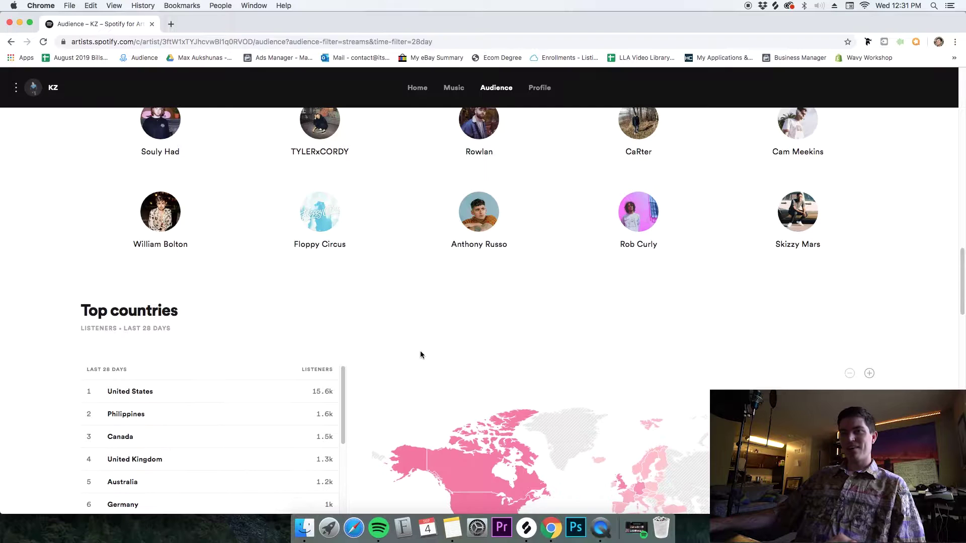
{"action": "scroll", "coordinate": [421, 361], "scroll_direction": "down", "scroll_amount": 2}
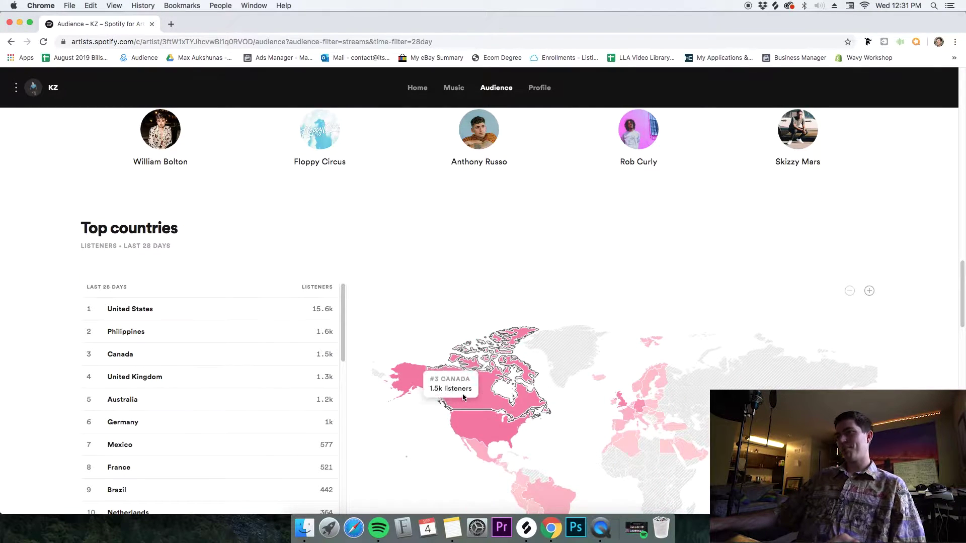
{"action": "scroll", "coordinate": [483, 380], "scroll_direction": "down", "scroll_amount": 6}
{"action": "scroll", "coordinate": [485, 370], "scroll_direction": "up", "scroll_amount": 5}
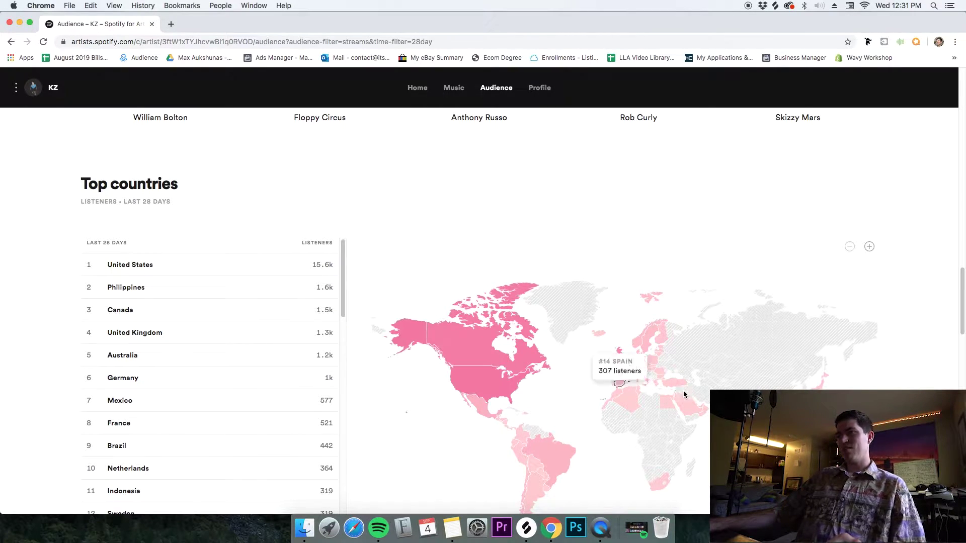
{"action": "scroll", "coordinate": [593, 420], "scroll_direction": "down", "scroll_amount": 1}
Read through the full top cities list, and return to the start of the audience page
{"action": "scroll", "coordinate": [617, 427], "scroll_direction": "down", "scroll_amount": 10}
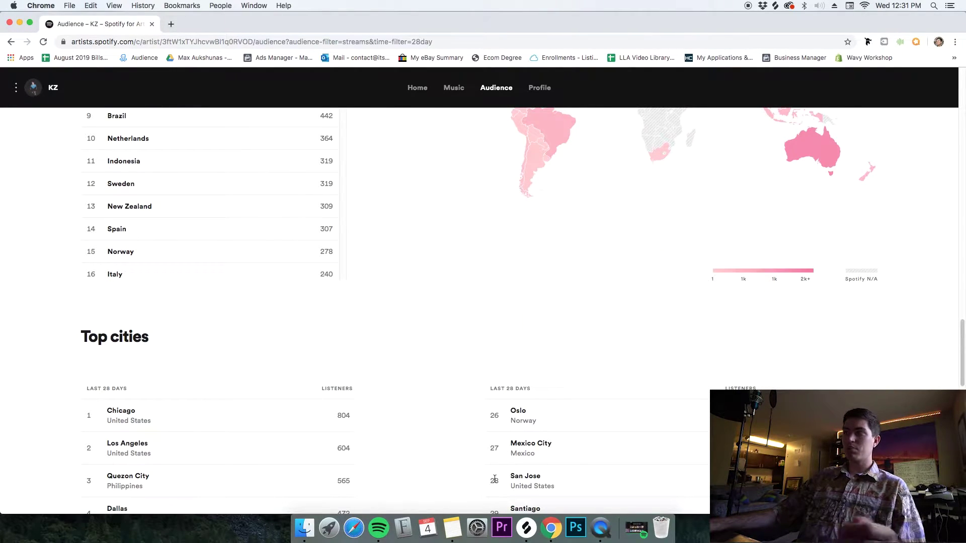
{"action": "scroll", "coordinate": [237, 420], "scroll_direction": "down", "scroll_amount": 3}
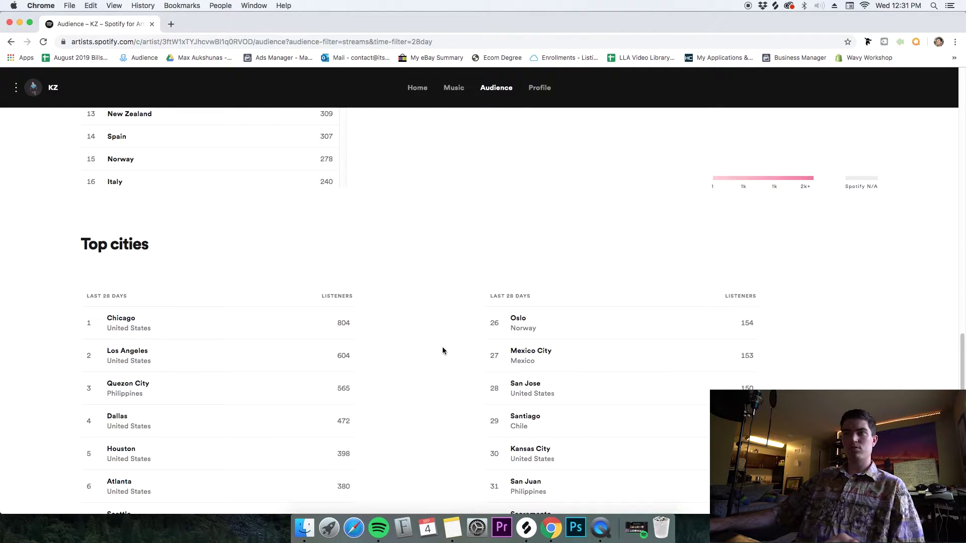
{"action": "scroll", "coordinate": [403, 352], "scroll_direction": "down", "scroll_amount": 6}
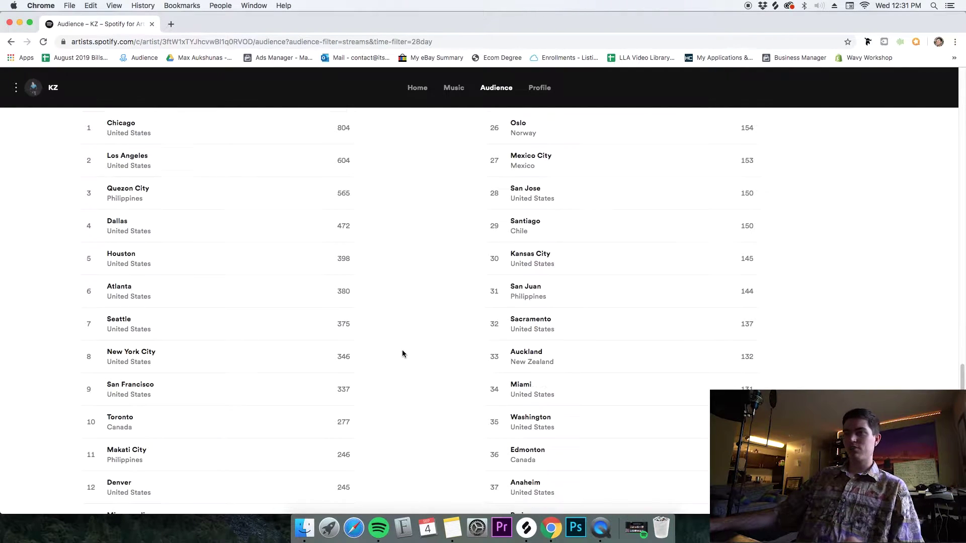
{"action": "scroll", "coordinate": [402, 351], "scroll_direction": "down", "scroll_amount": 9}
{"action": "scroll", "coordinate": [402, 352], "scroll_direction": "down", "scroll_amount": 4}
{"action": "scroll", "coordinate": [402, 349], "scroll_direction": "up", "scroll_amount": 20}
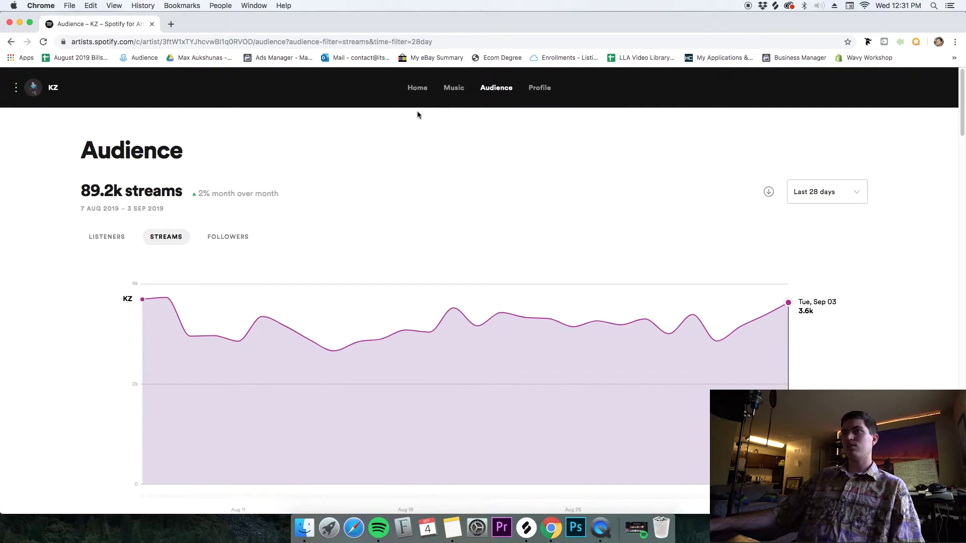
Open the music section and review the songs list with its streams, listeners and saves
{"action": "left_click", "coordinate": [463, 95]}
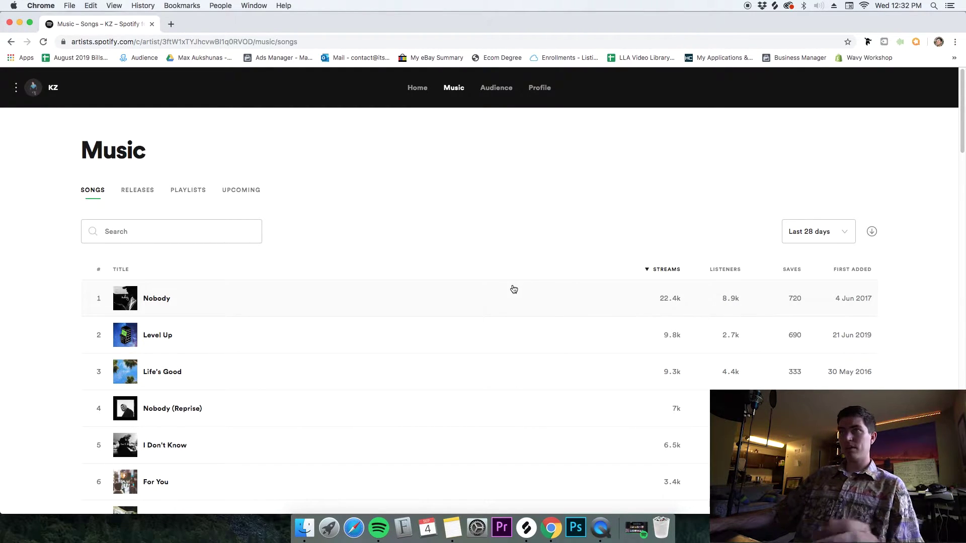
{"action": "scroll", "coordinate": [635, 263], "scroll_direction": "down", "scroll_amount": 6}
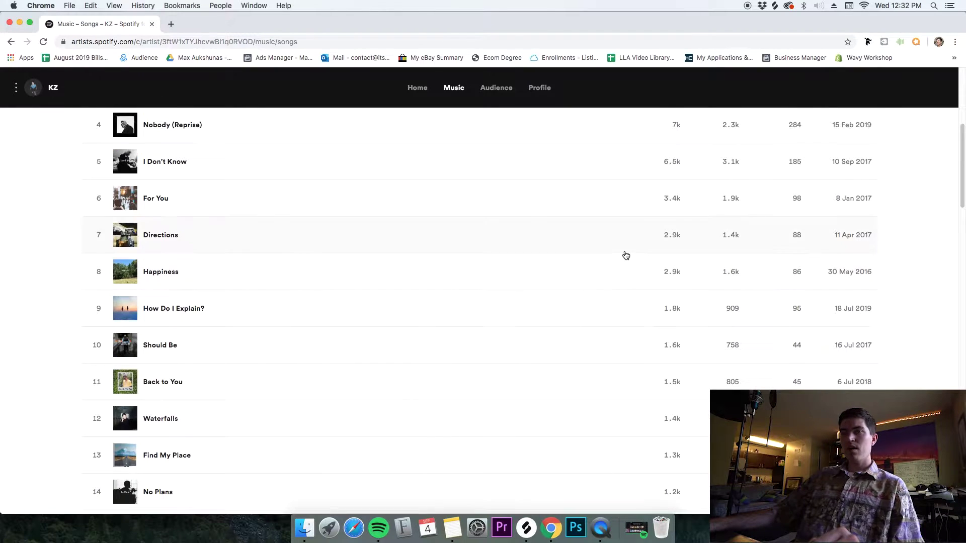
{"action": "scroll", "coordinate": [626, 254], "scroll_direction": "up", "scroll_amount": 6}
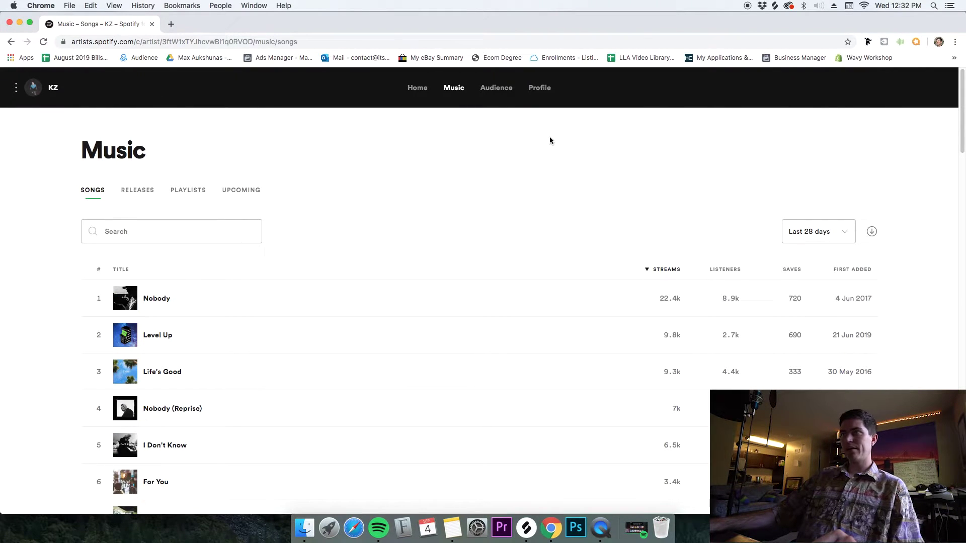
Open the artist profile, view the header and avatar image options without saving changes, and look over the Artist's Pick and popular songs
{"action": "left_click", "coordinate": [542, 89]}
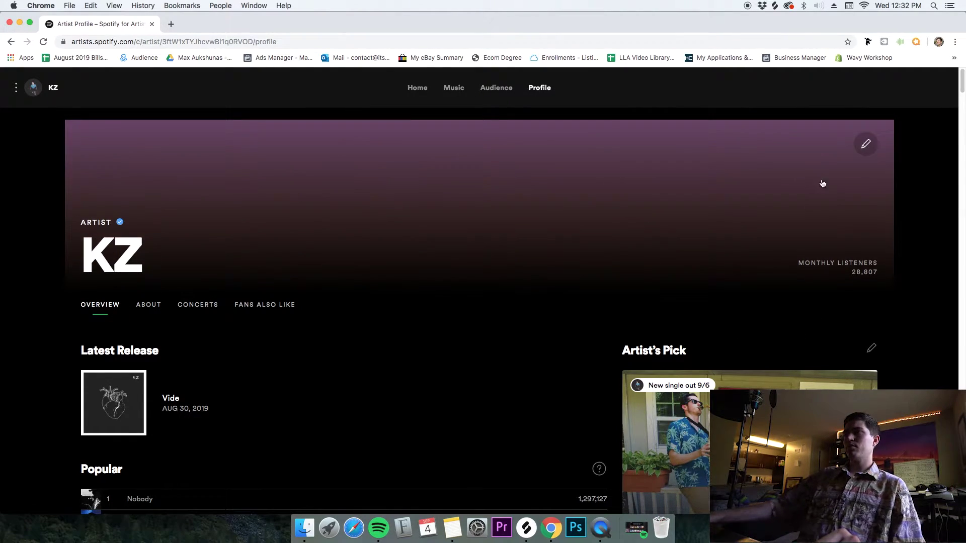
{"action": "left_click", "coordinate": [866, 146]}
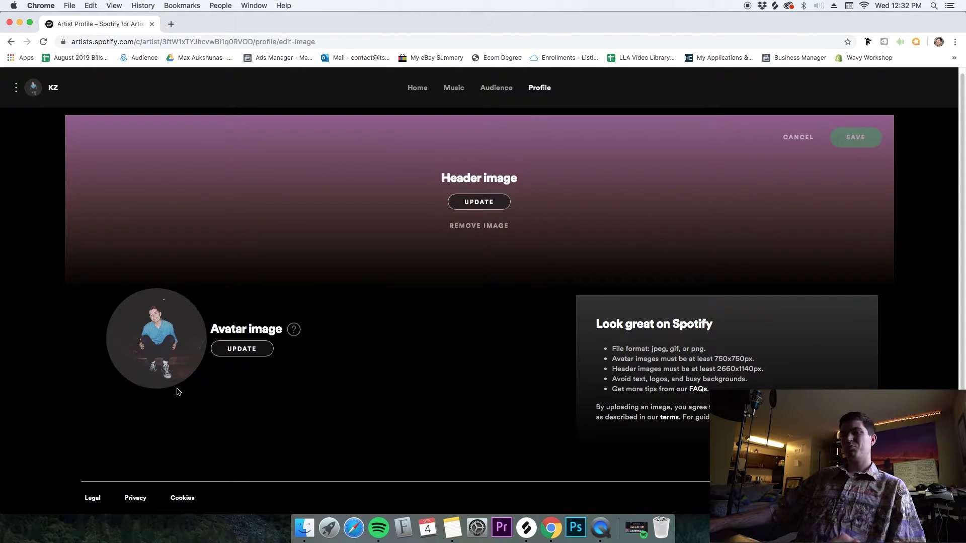
{"action": "left_click", "coordinate": [798, 141]}
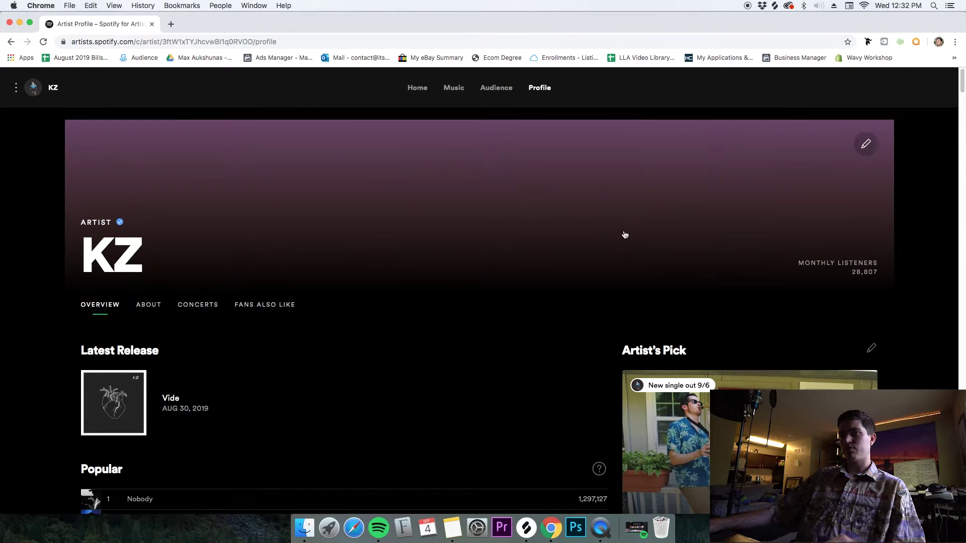
{"action": "scroll", "coordinate": [765, 322], "scroll_direction": "down", "scroll_amount": 5}
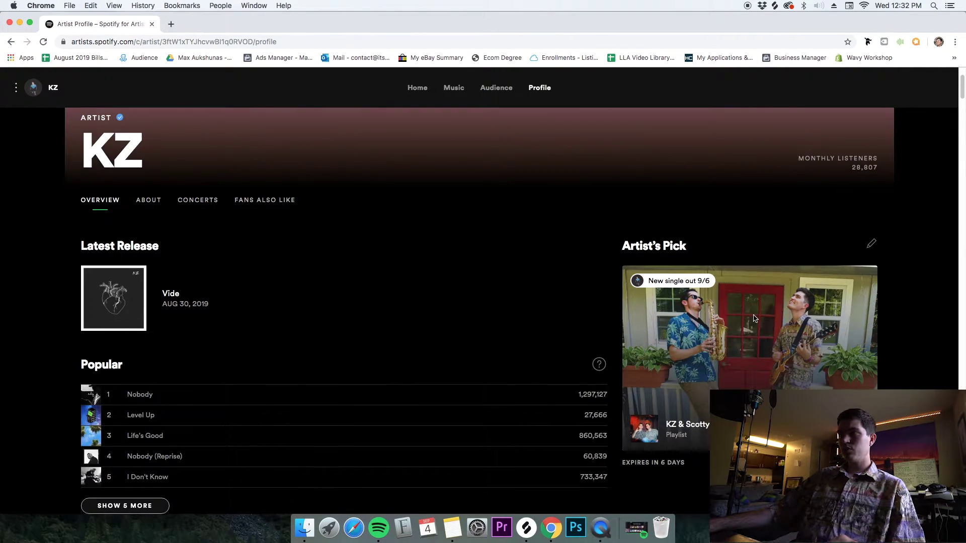
{"action": "scroll", "coordinate": [754, 311], "scroll_direction": "up", "scroll_amount": 2}
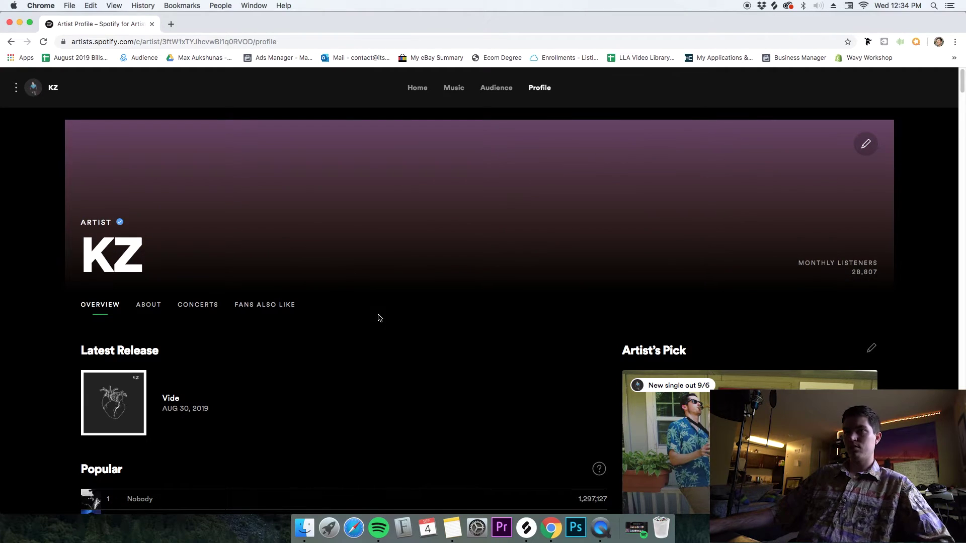
Open the profile's About section, view the image gallery upload options without saving changes, and look over the bio
{"action": "left_click", "coordinate": [152, 308]}
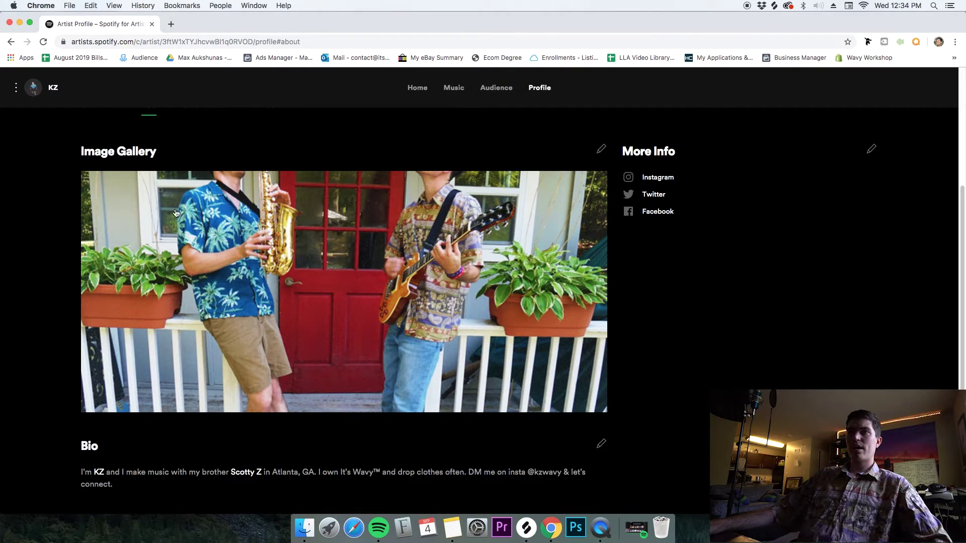
{"action": "left_click", "coordinate": [601, 149]}
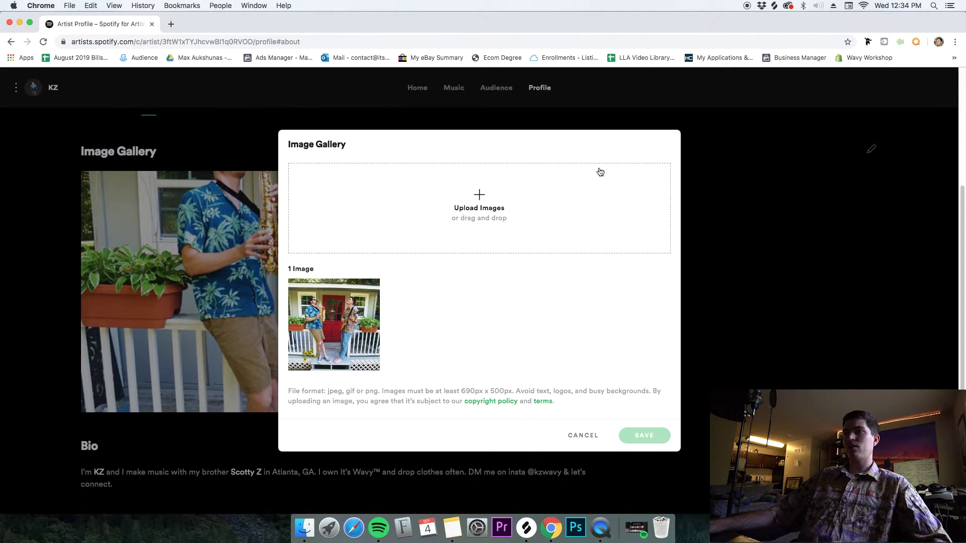
{"action": "left_click", "coordinate": [587, 437]}
{"action": "scroll", "coordinate": [282, 388], "scroll_direction": "down", "scroll_amount": 3}
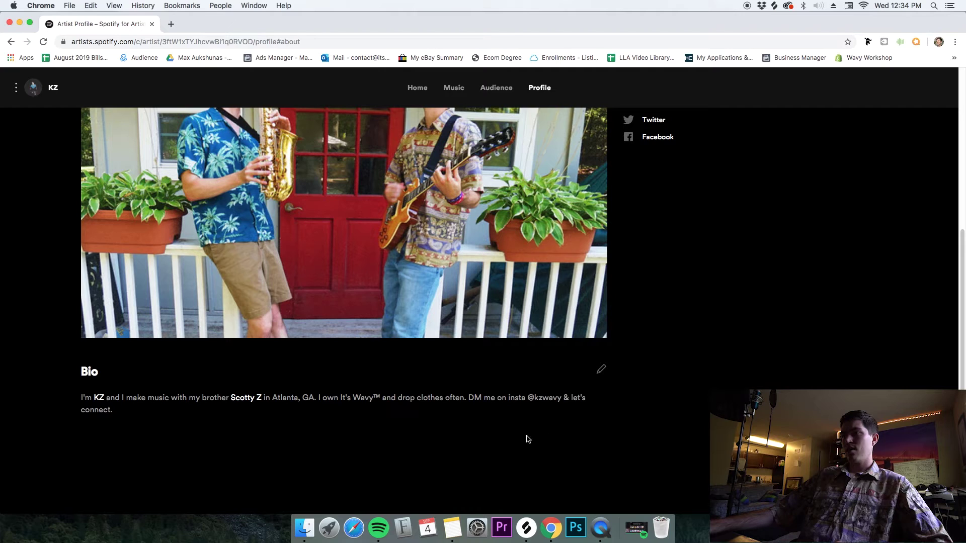
{"action": "scroll", "coordinate": [507, 418], "scroll_direction": "up", "scroll_amount": 3}
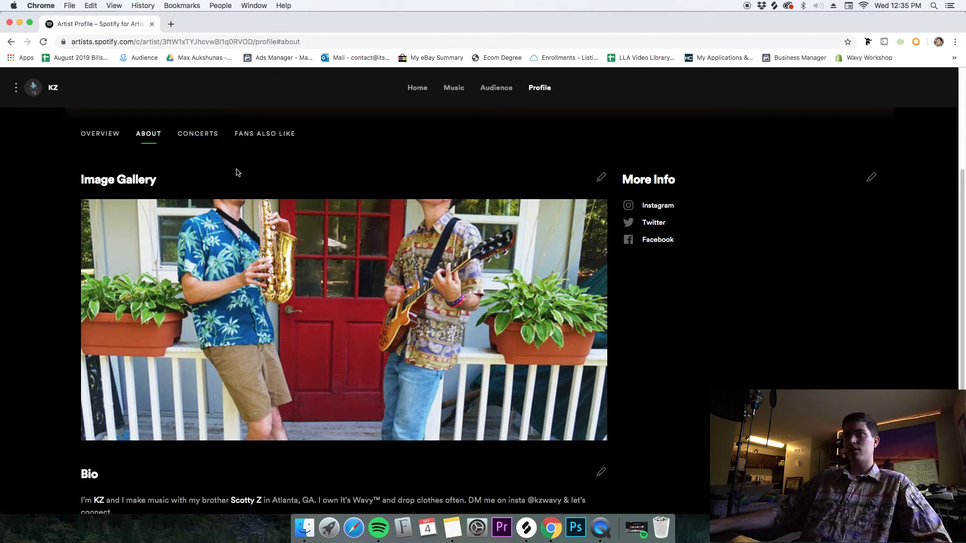
Check the profile's Concerts section with its connected ticketing partners, and return to the profile overview
{"action": "left_click", "coordinate": [201, 135]}
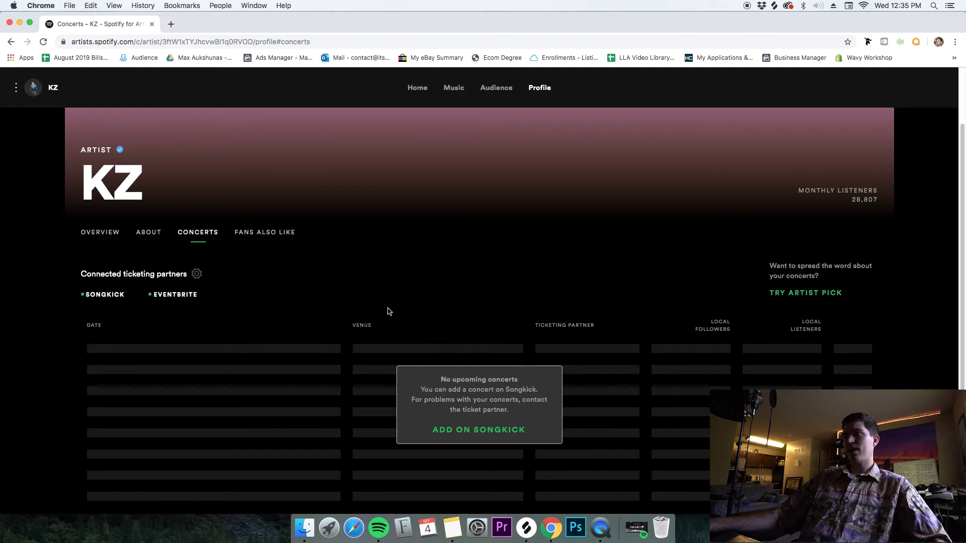
{"action": "left_click", "coordinate": [106, 233]}
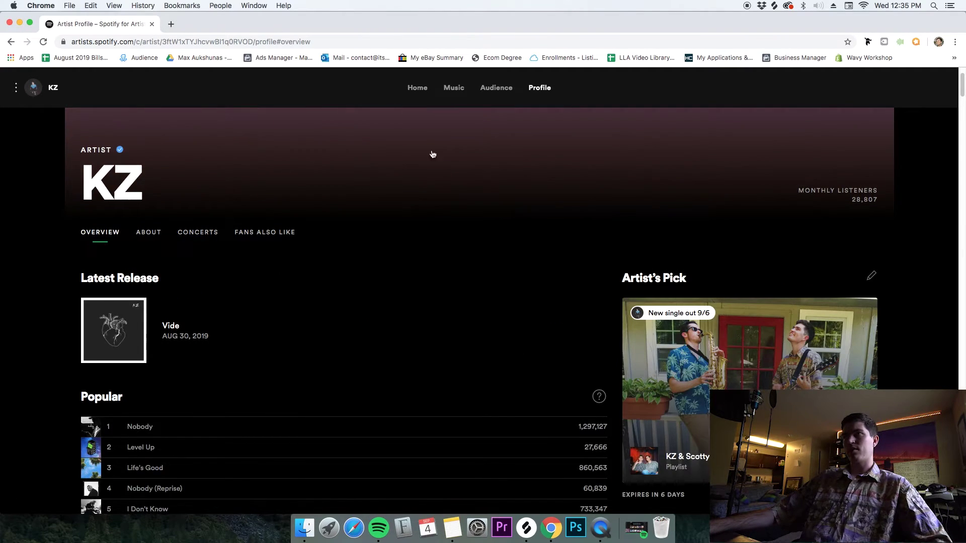
Return to the dashboard's home page and look over its article cards, trending songs and top playlists
{"action": "left_click", "coordinate": [418, 87]}
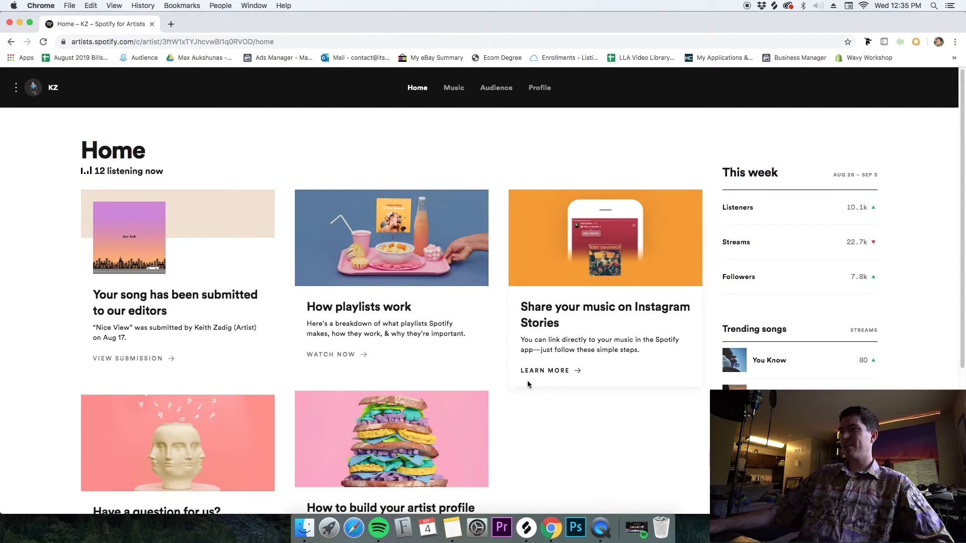
{"action": "scroll", "coordinate": [628, 423], "scroll_direction": "down", "scroll_amount": 5}
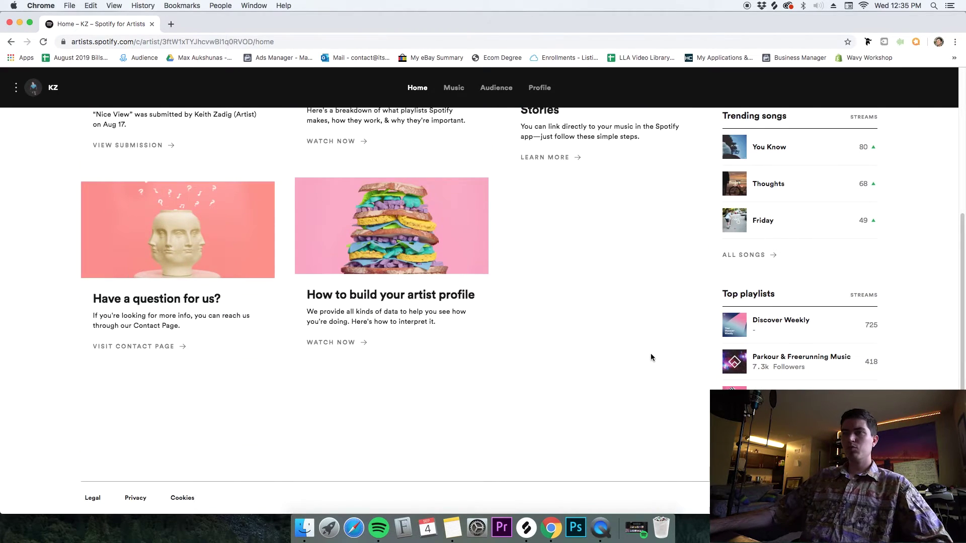
{"action": "scroll", "coordinate": [647, 352], "scroll_direction": "up", "scroll_amount": 6}
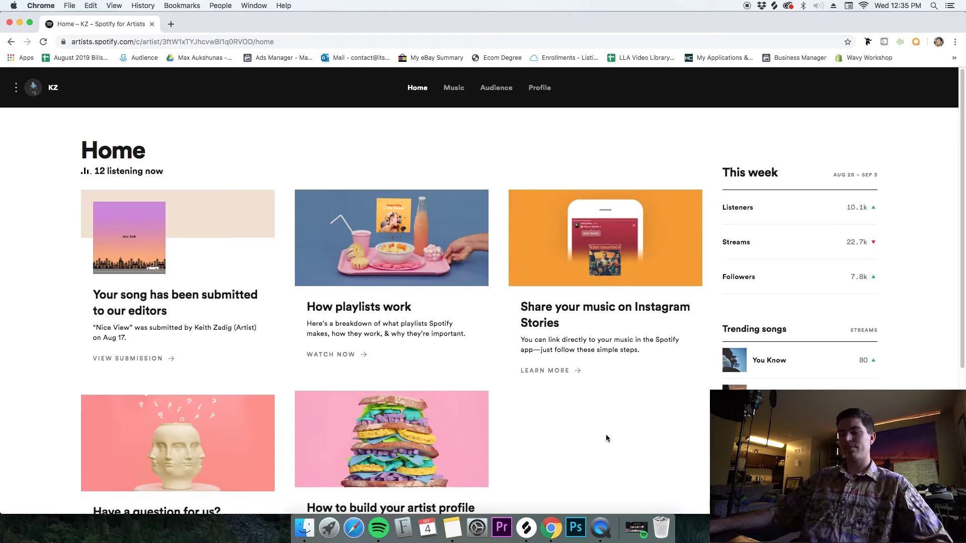